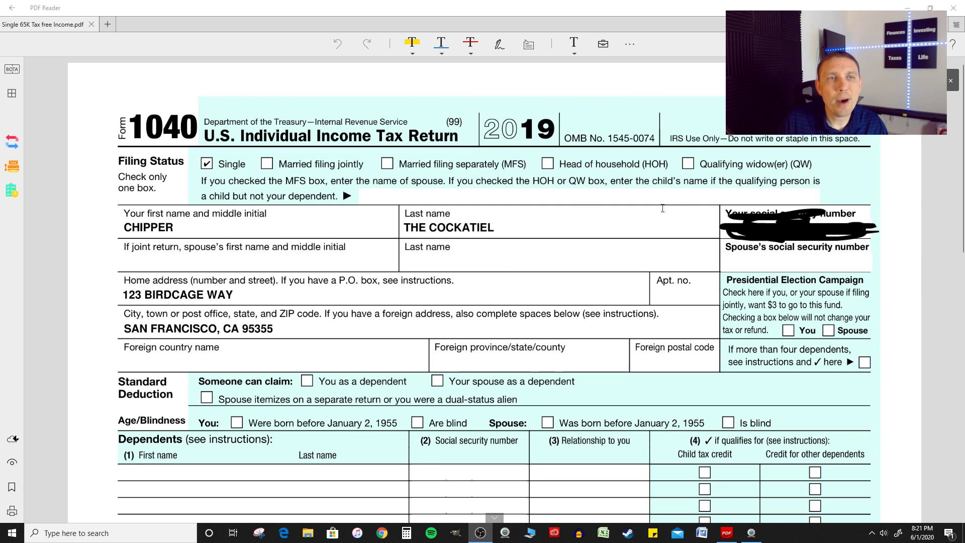
Open Calculator and start summing the single return's income with tax-exempt interest of 3000 plus qualified dividends of 30000
scroll(655, 208, "down", 5)
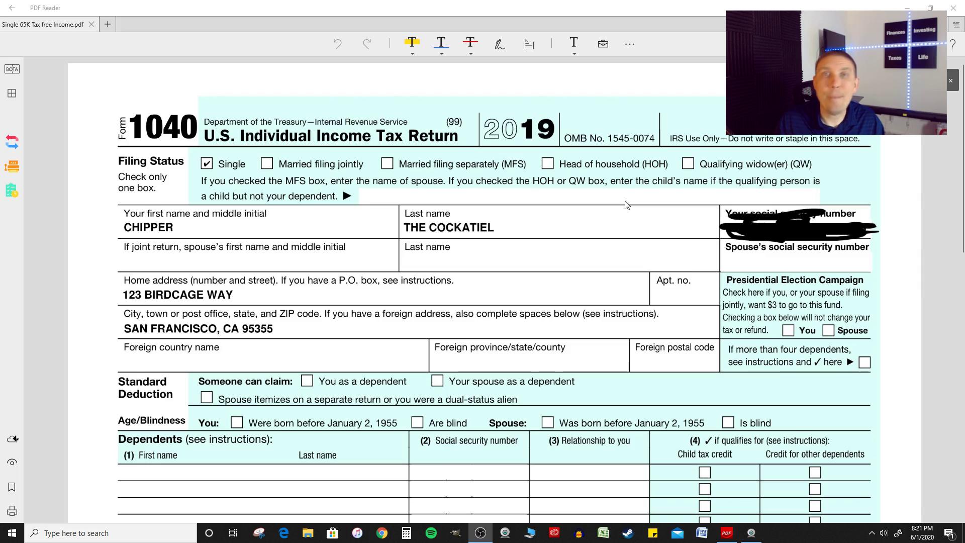
scroll(582, 198, "down", 5)
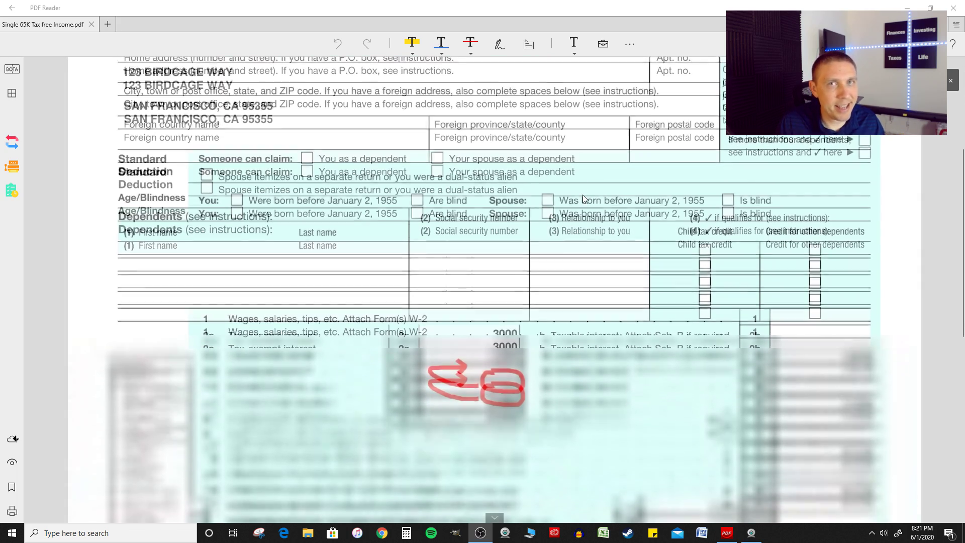
scroll(585, 196, "down", 3)
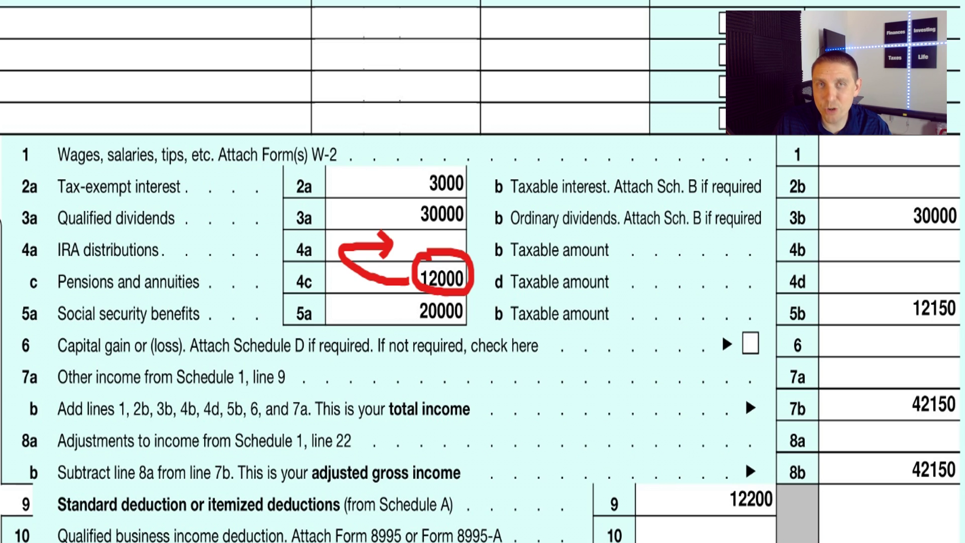
key("XF86Calculator")
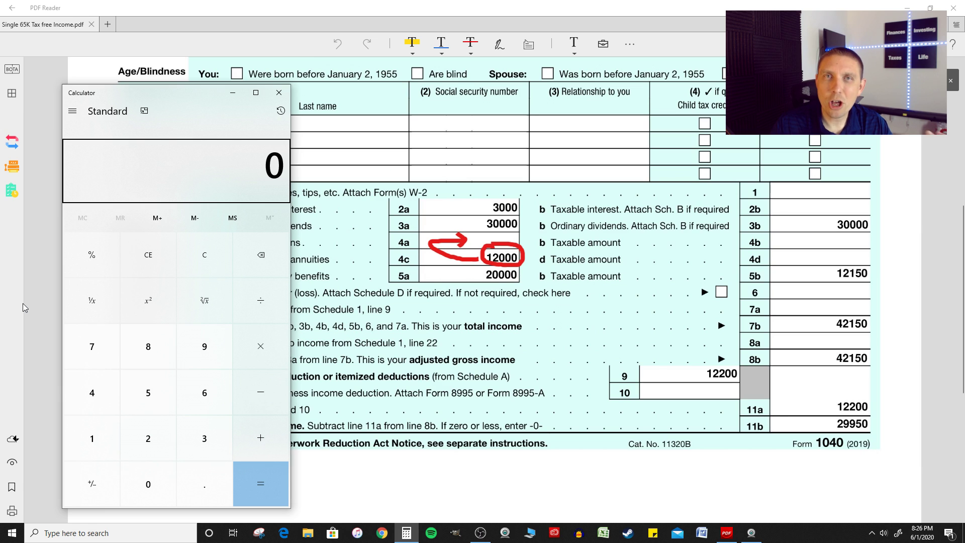
type("3")
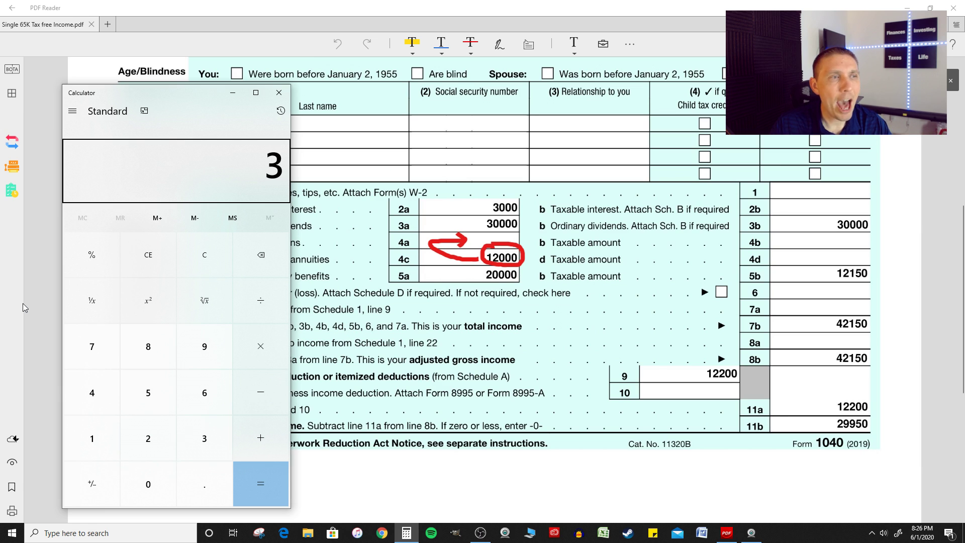
type(",000")
key("plus")
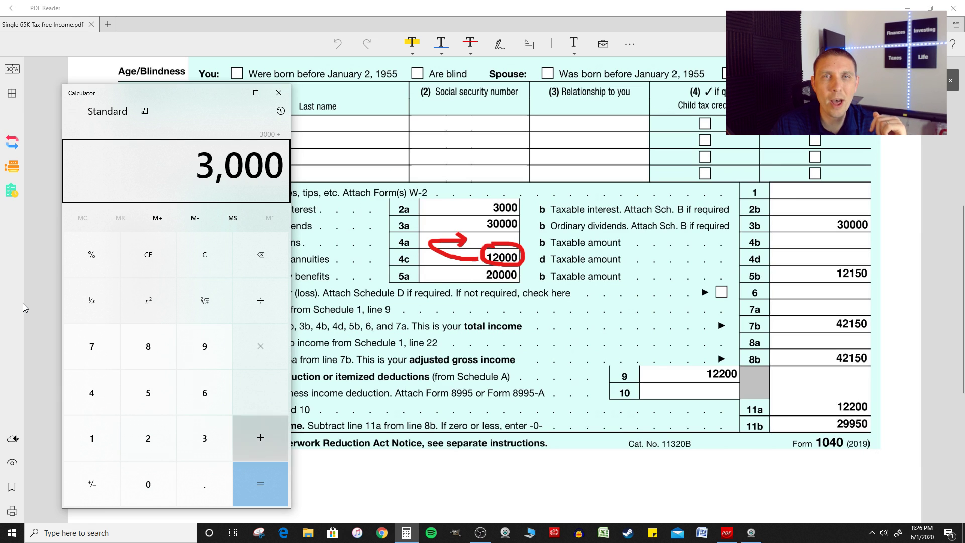
type("30000")
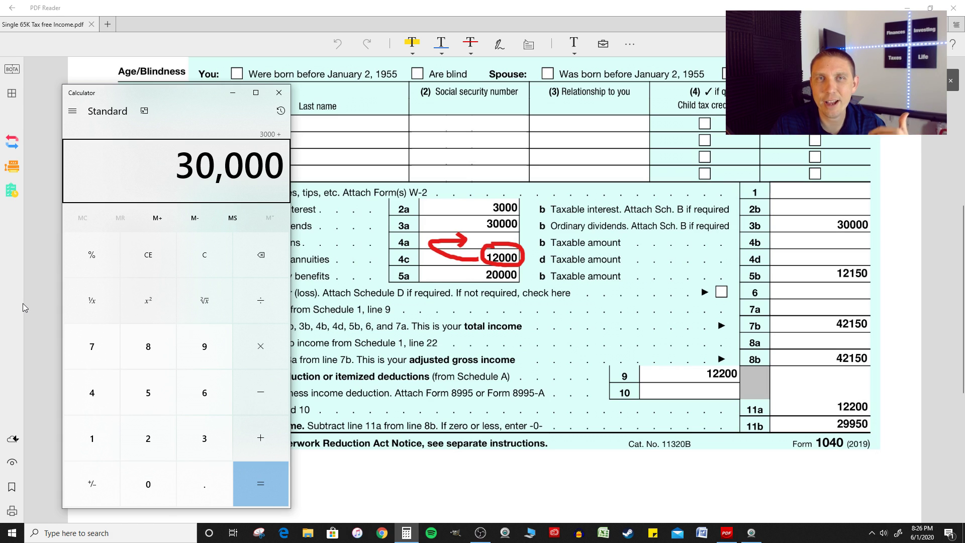
Add the pension amount of 12000 and the social security benefits of 20000 to the sum, and compute the total
key("plus")
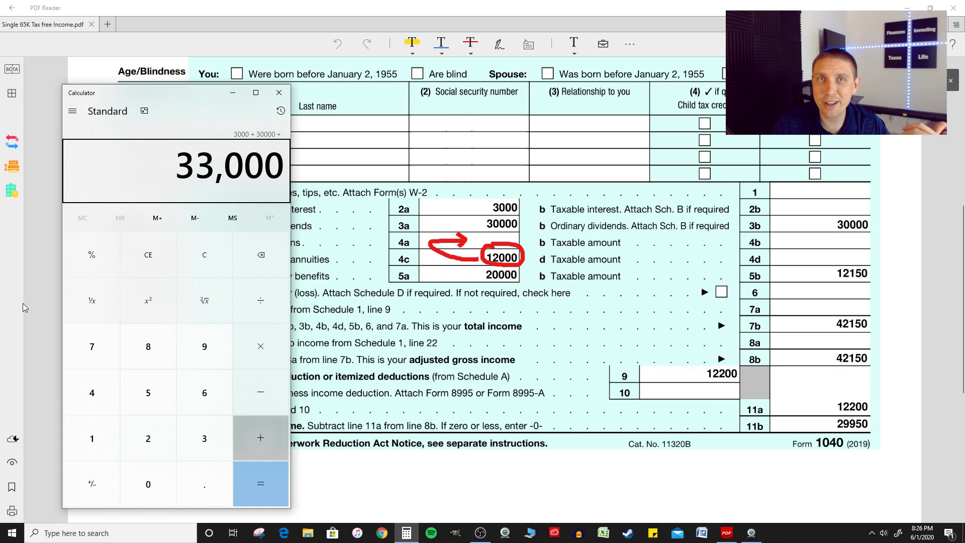
type("12,000")
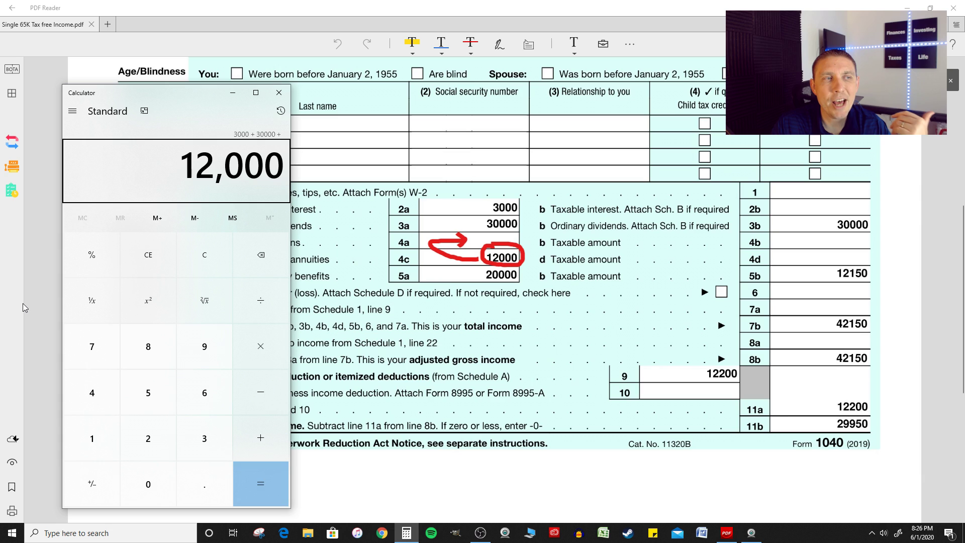
key("plus")
type("20,0")
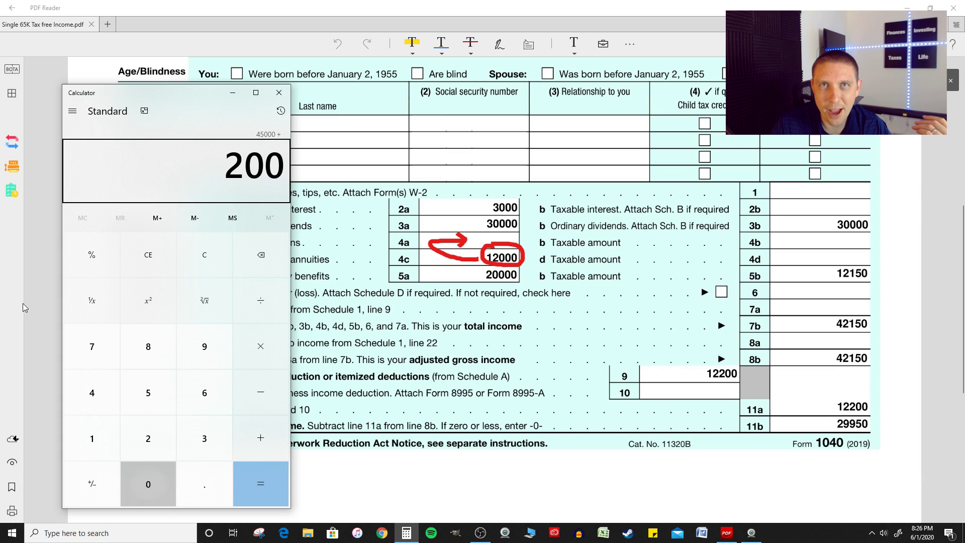
type("00")
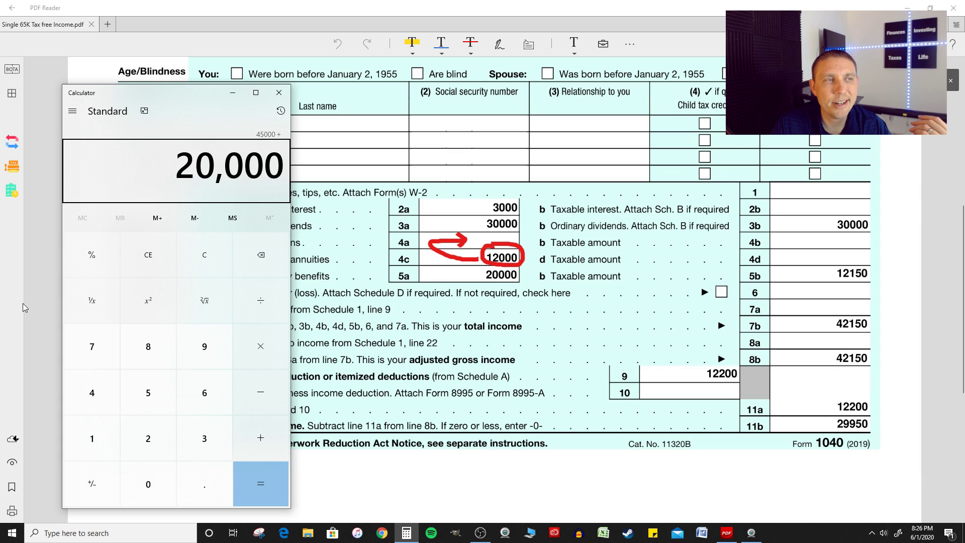
key("Return")
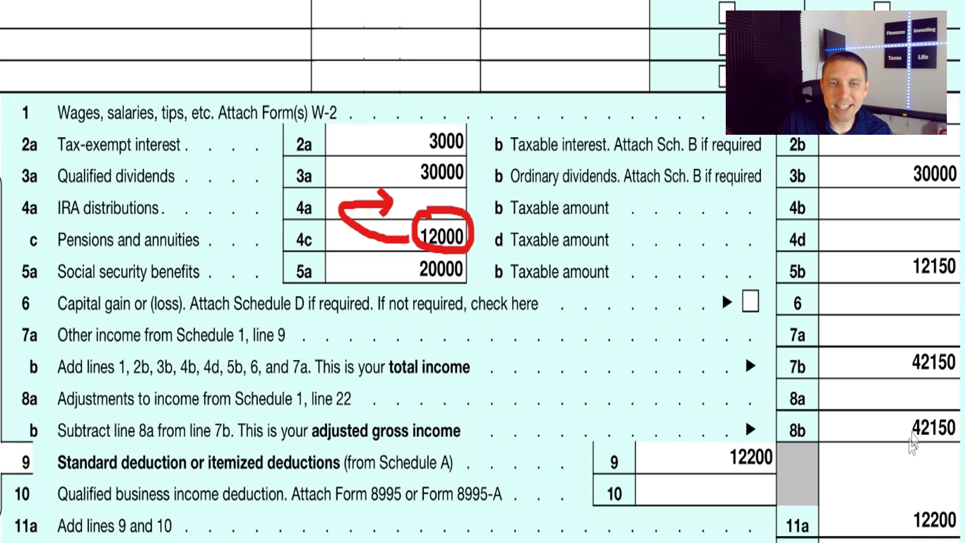
Examine the deduction and taxable income lines of the single return, and the tax and payment lines on page 2
key("alt+Tab")
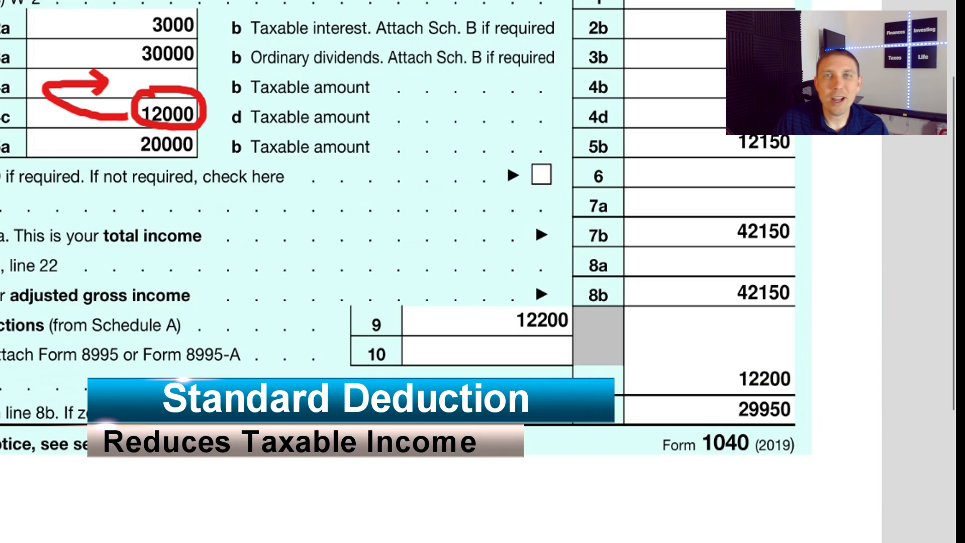
scroll(402, 226, "down", 3)
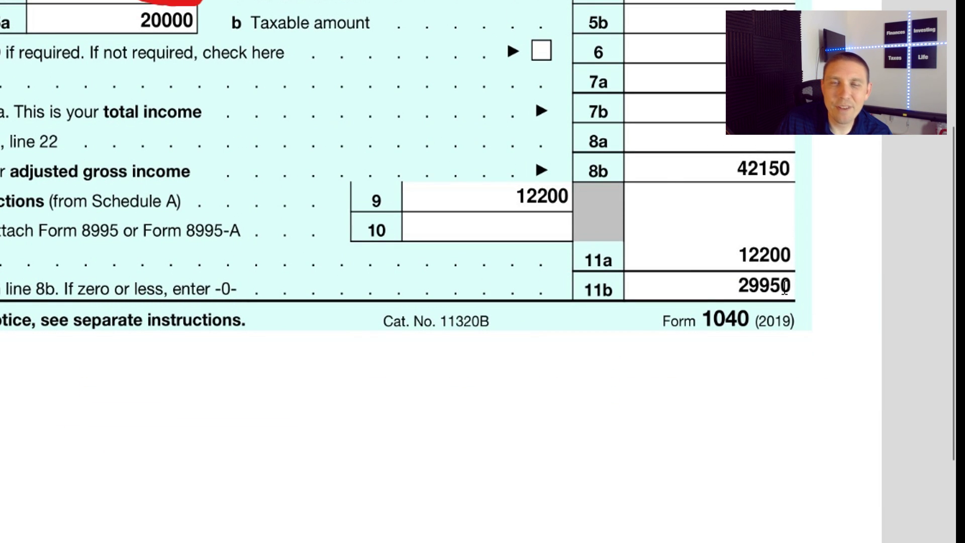
scroll(667, 273, "down", 8)
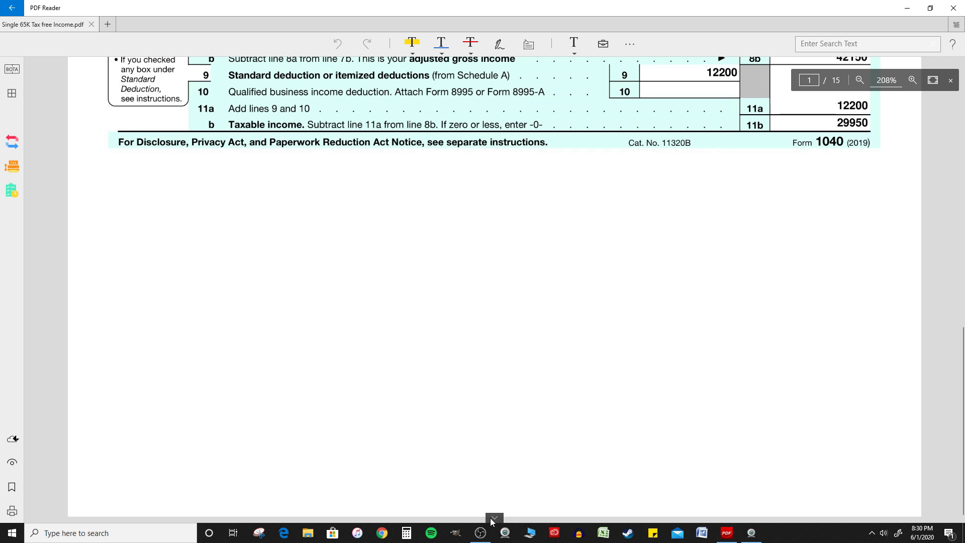
left_click(493, 518)
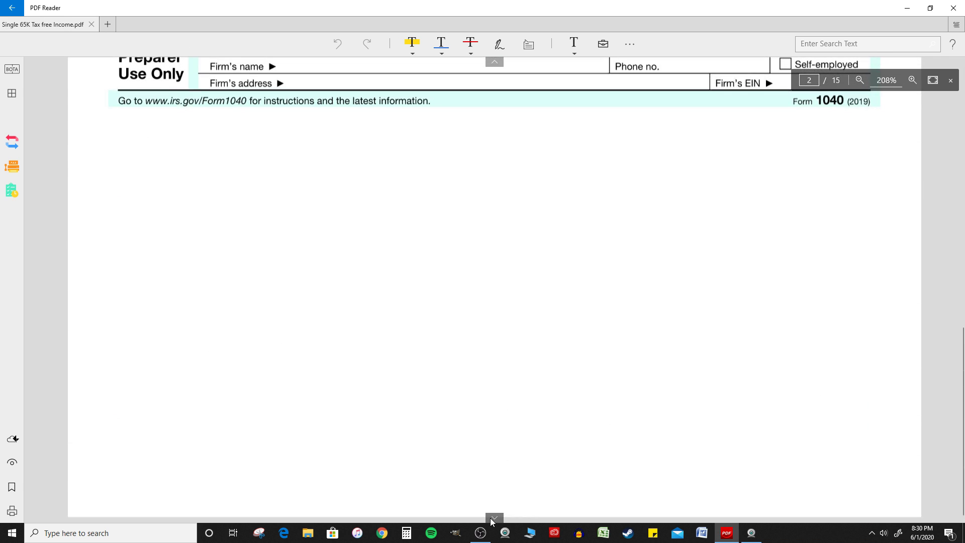
scroll(580, 357, "up", 15)
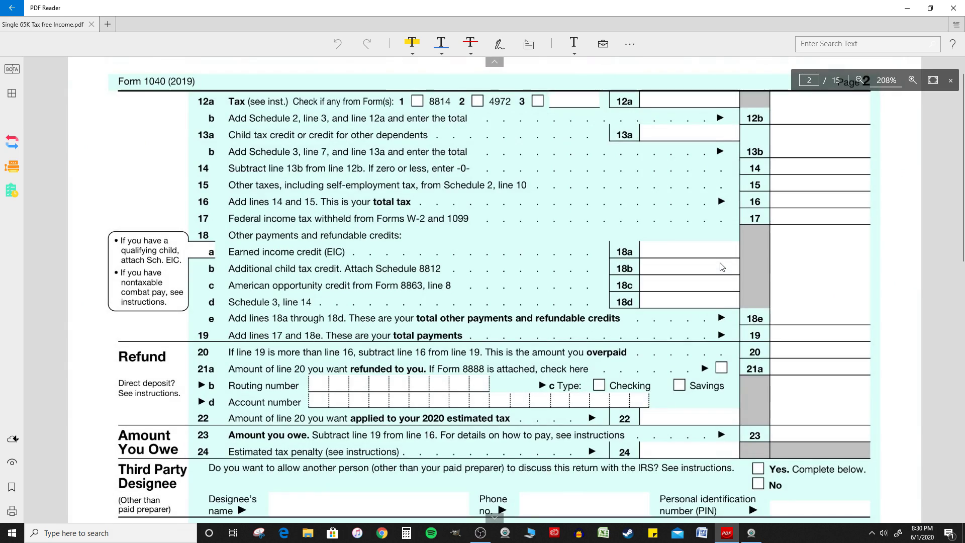
scroll(722, 267, "down", 1, "ctrl")
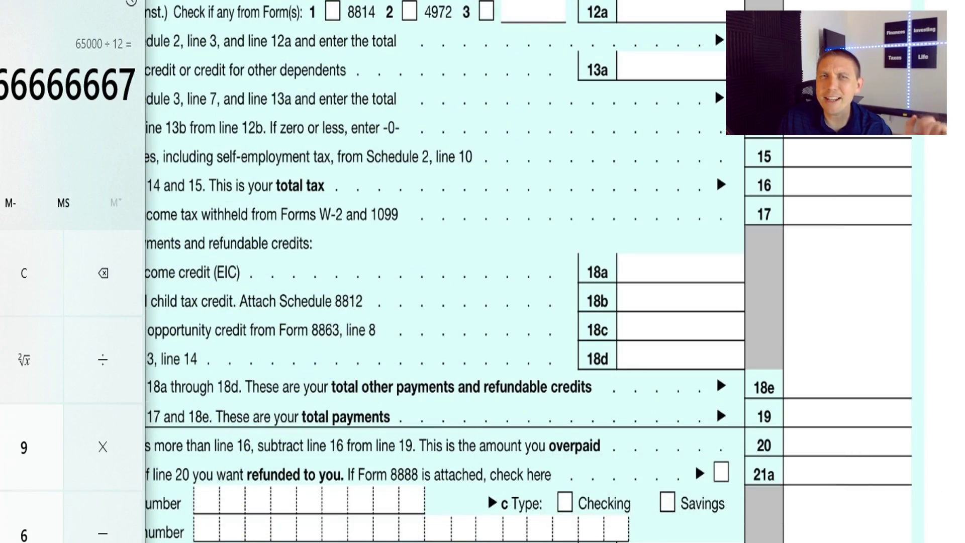
Close the calculator and review the income lines on page 1 of the single filer's return
key("alt+F4")
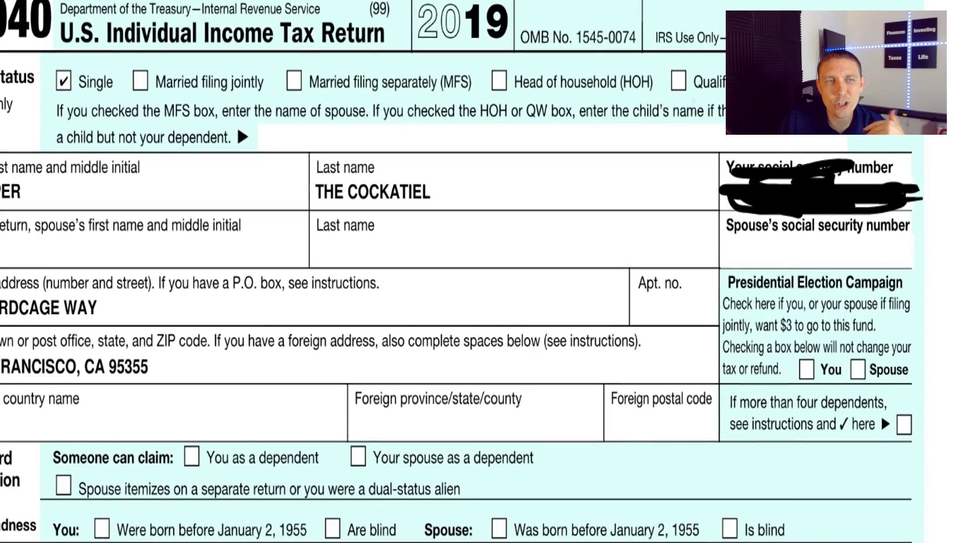
scroll(755, 186, "down", 8)
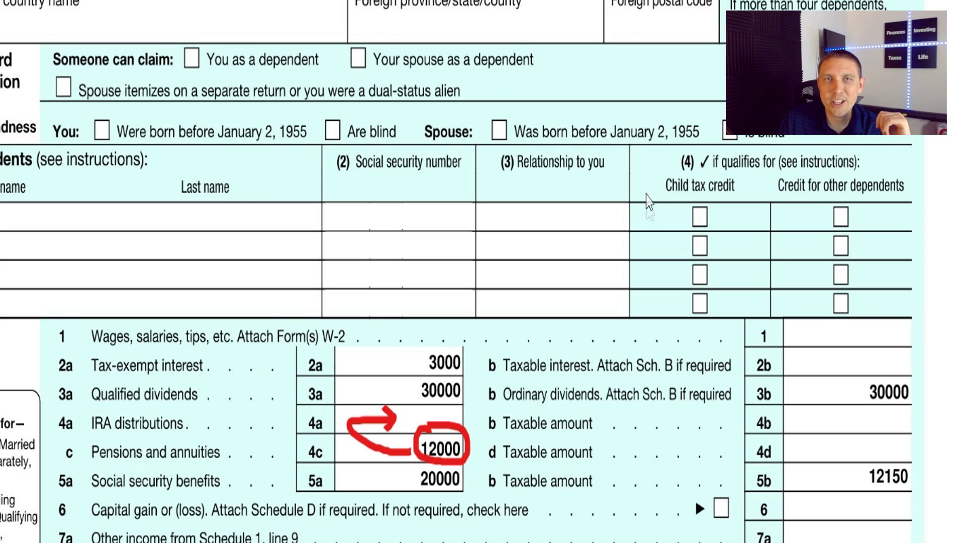
scroll(646, 248, "down", 2)
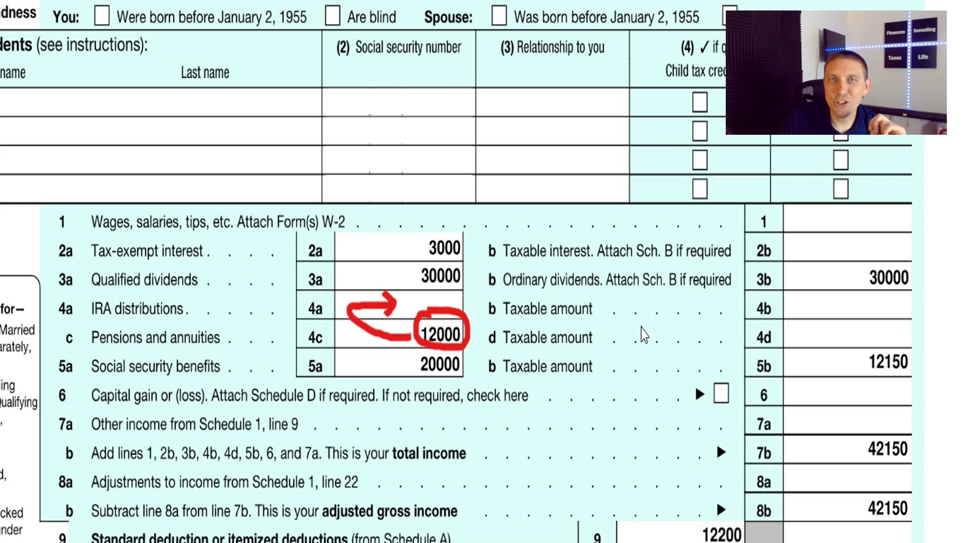
scroll(638, 331, "up", 5)
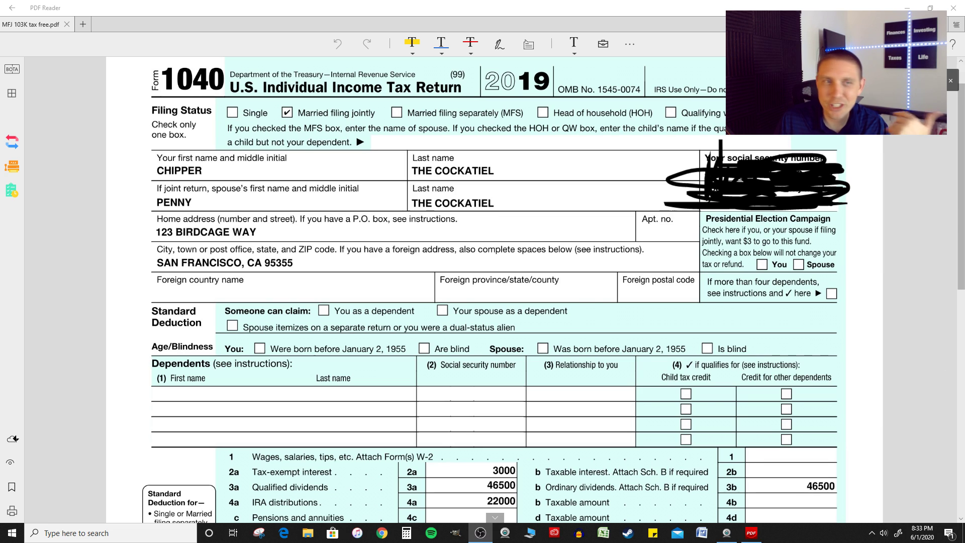
In Calculator, add the joint return's tax-exempt interest of 3000 and qualified dividends of 46500
scroll(507, 193, "down", 3)
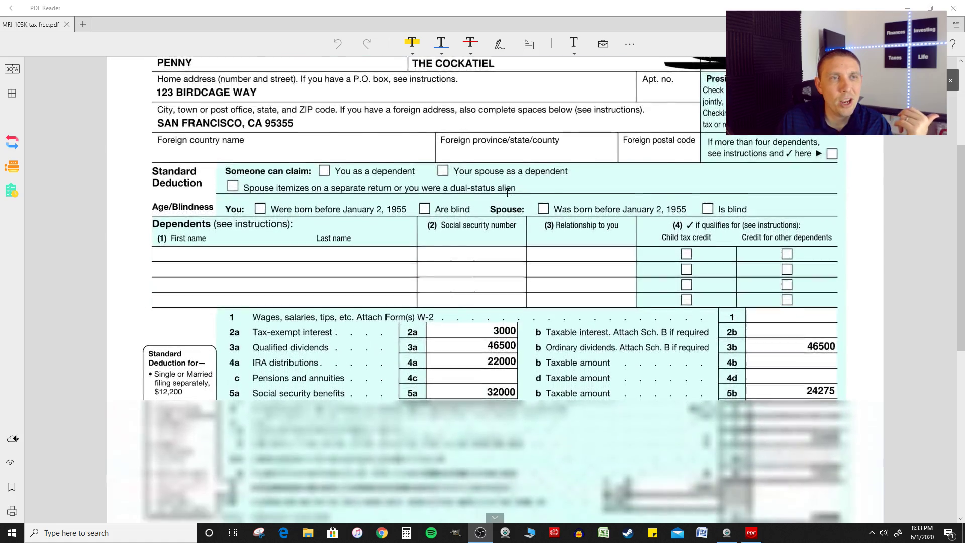
scroll(507, 193, "down", 3)
scroll(456, 175, "up", 1)
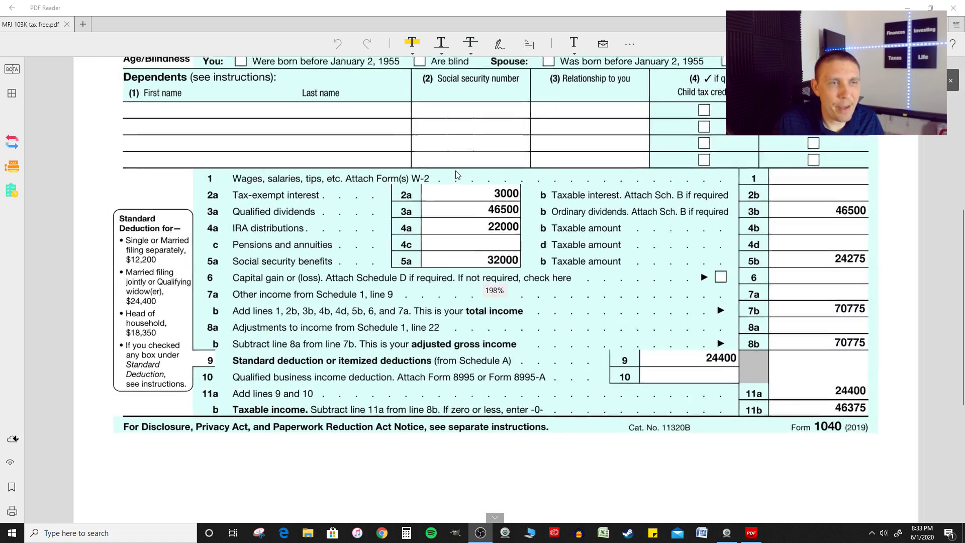
scroll(456, 174, "up", 1)
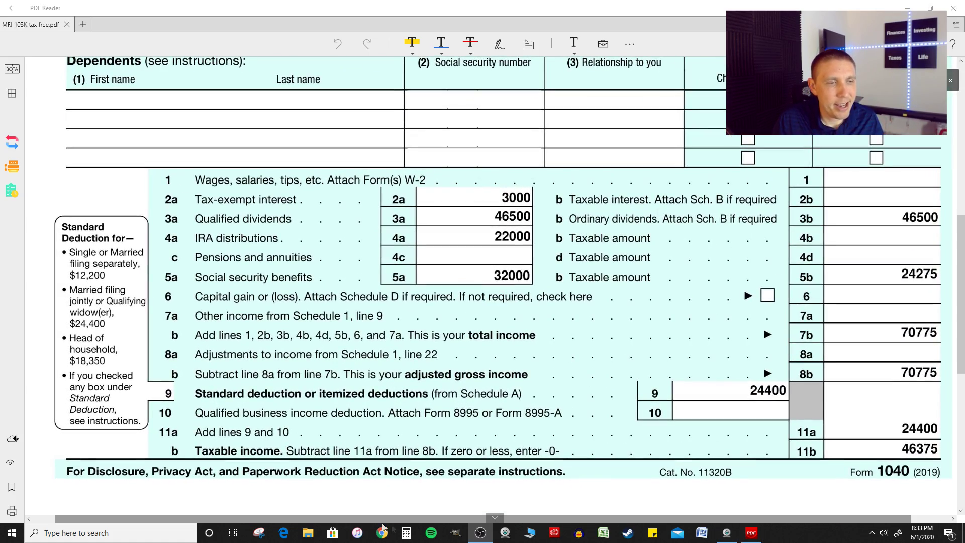
left_click(407, 532)
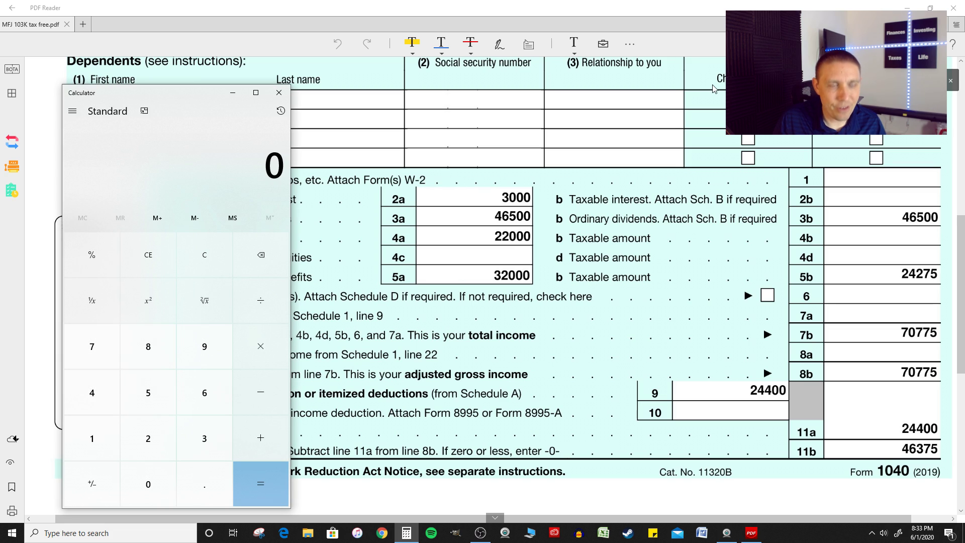
type("3000 ")
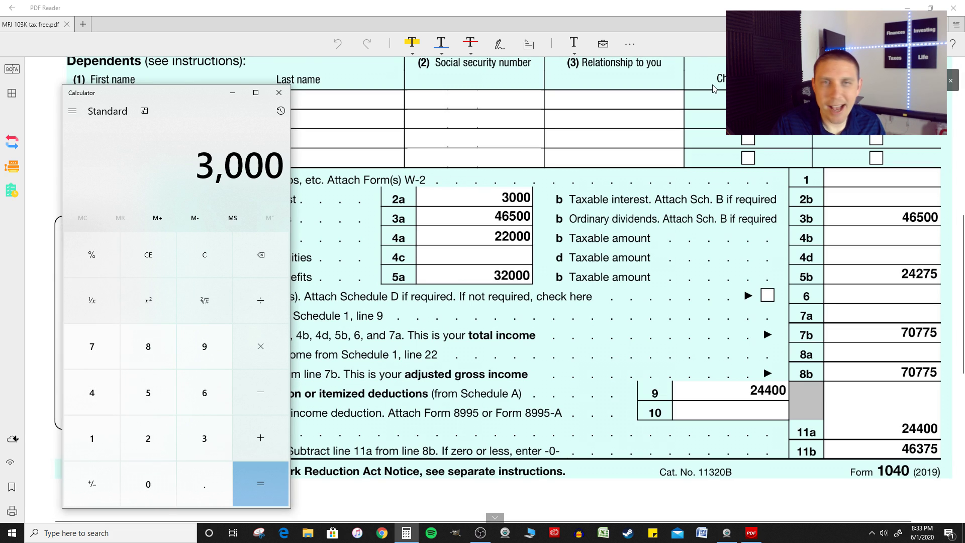
type("+")
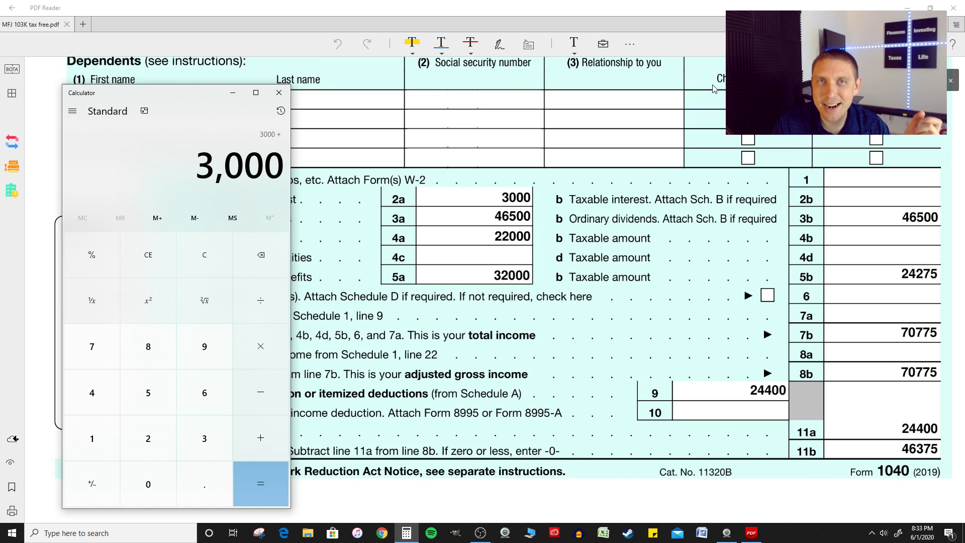
type("46")
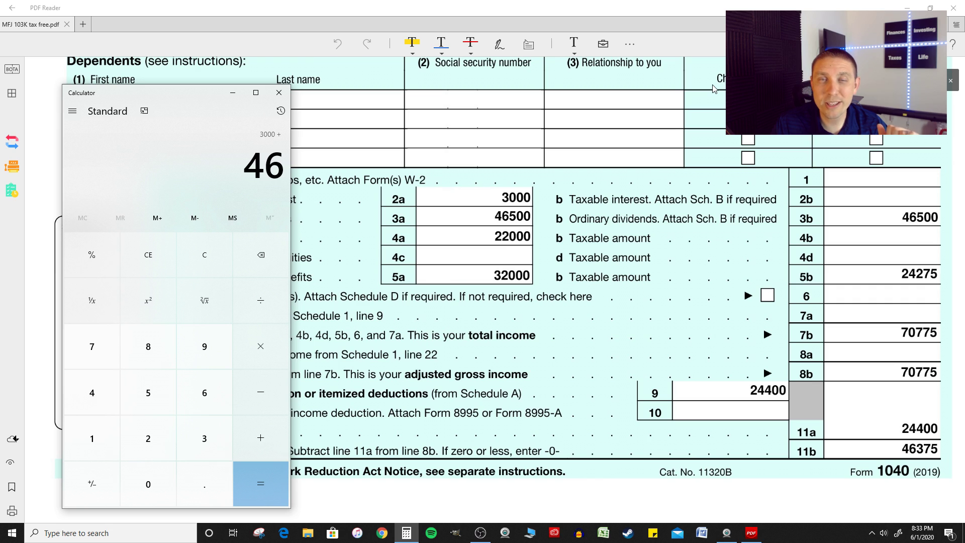
type(",500")
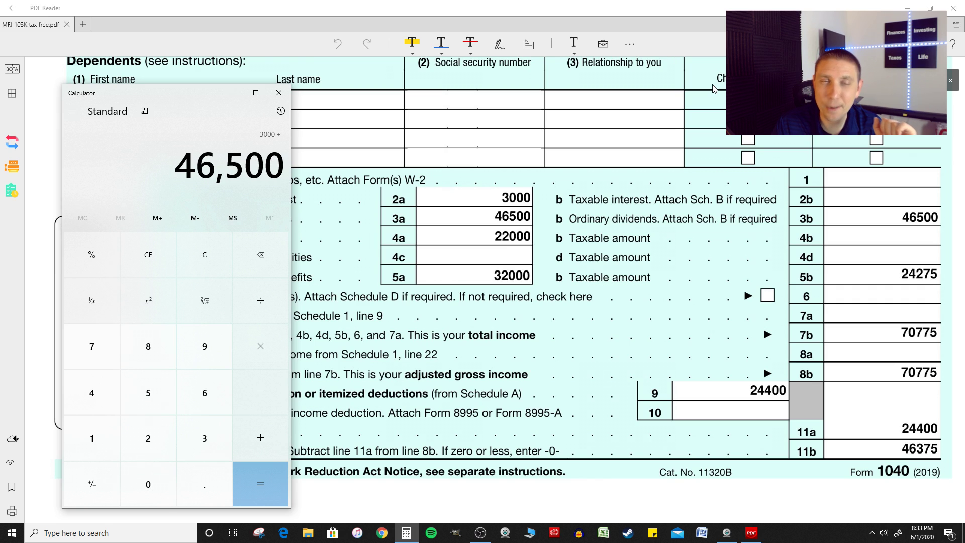
key("Return")
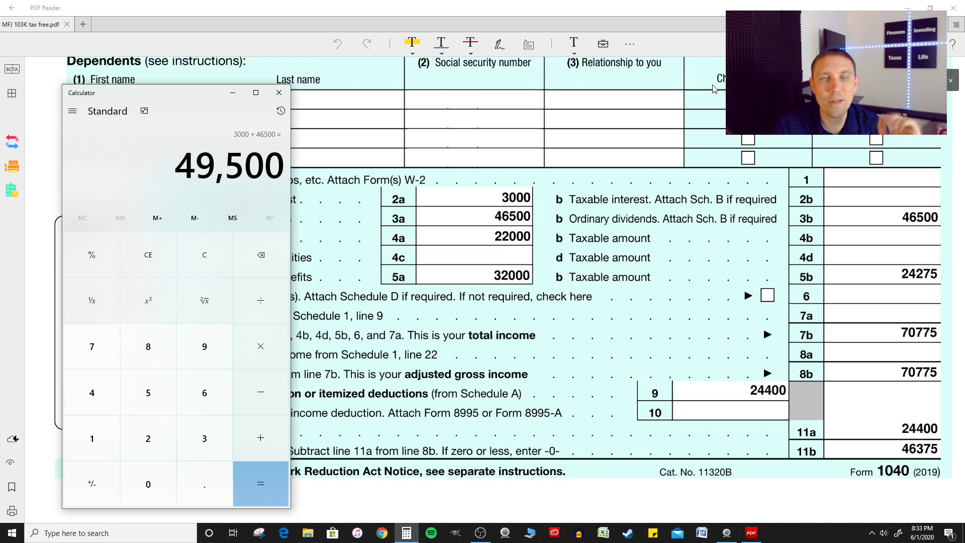
Add the joint return's IRA distributions of 22000 and social security benefits of 32000 to the running sum, and compute the total
key("plus")
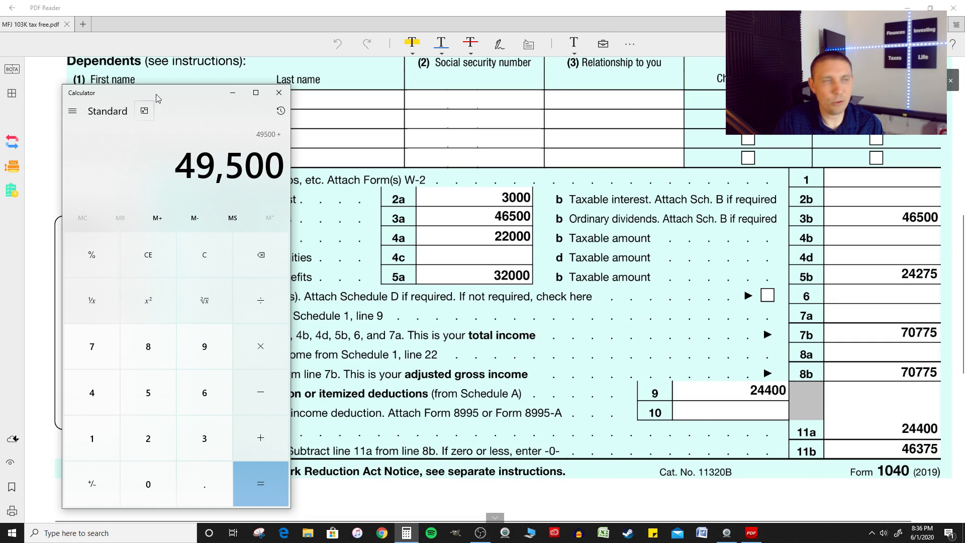
type("22000")
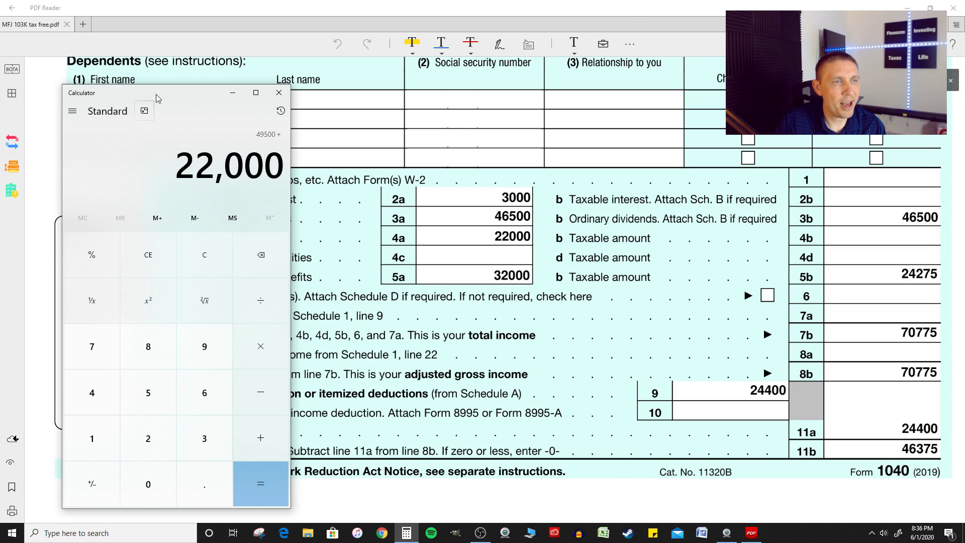
type("+32000")
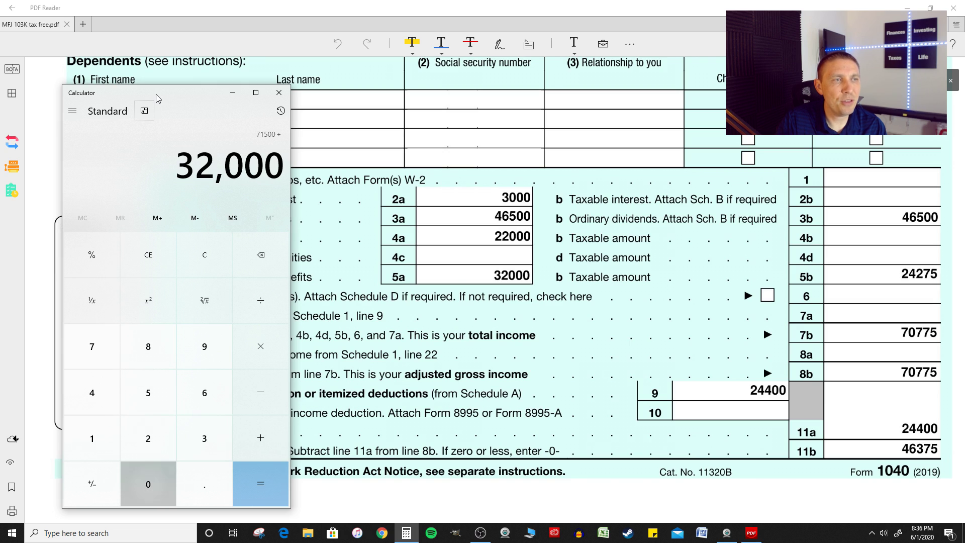
key("Return")
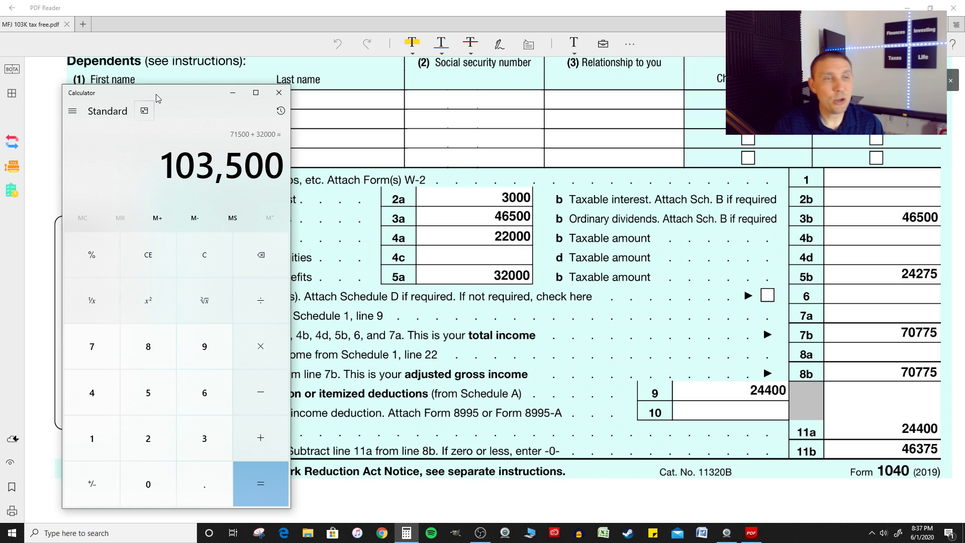
Divide the joint return's income total by 12 in the calculator to work out the monthly income
key("slash")
type("12")
key("Return")
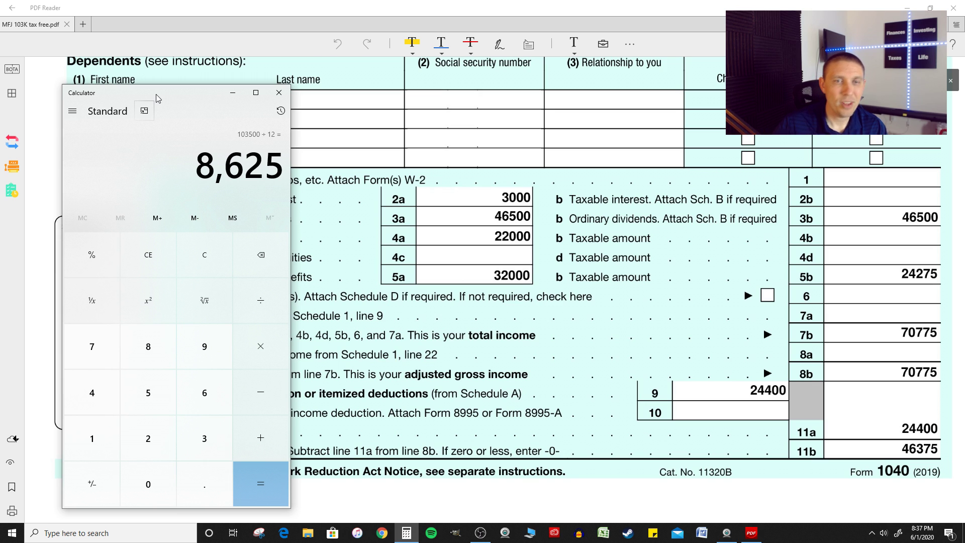
Return to the joint return and examine the taxable income lines on page 1 and the tax and payment lines on page 2
left_click(703, 210)
scroll(703, 210, "down", 4)
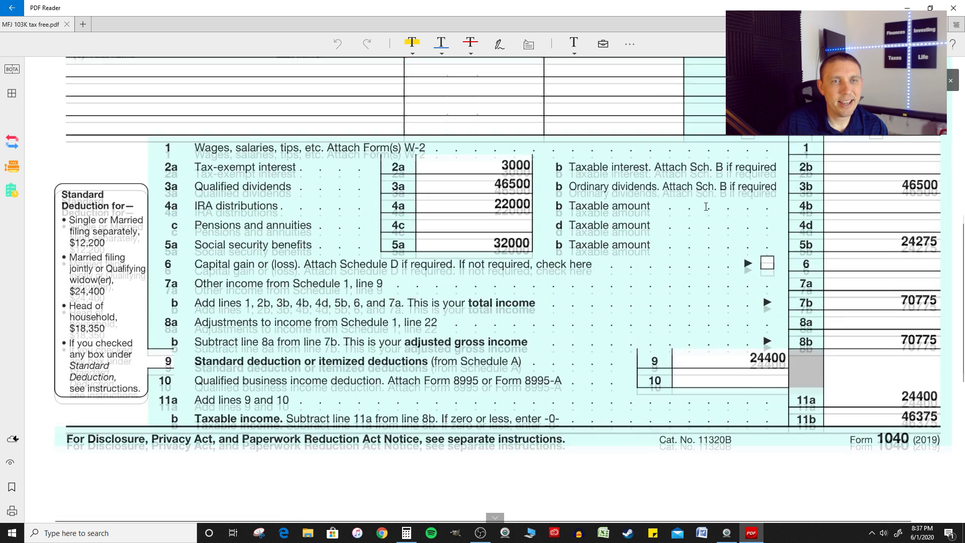
scroll(695, 200, "down", 4)
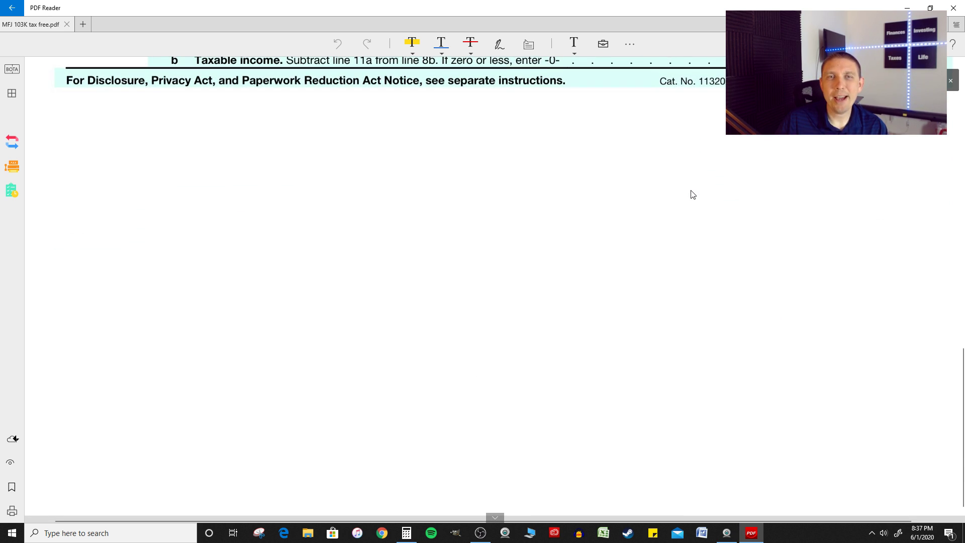
scroll(691, 194, "up", 4)
scroll(689, 189, "up", 4)
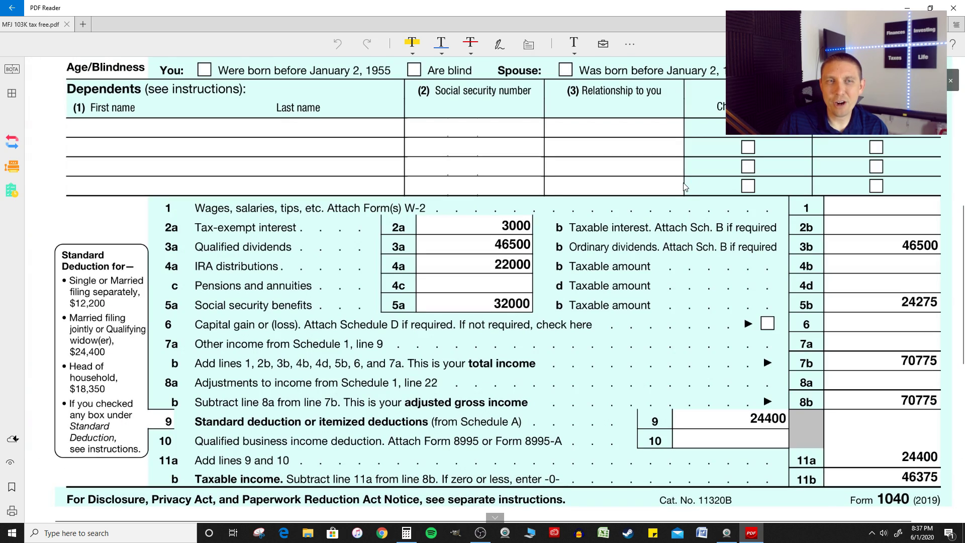
scroll(676, 188, "down", 7)
scroll(670, 190, "up", 6)
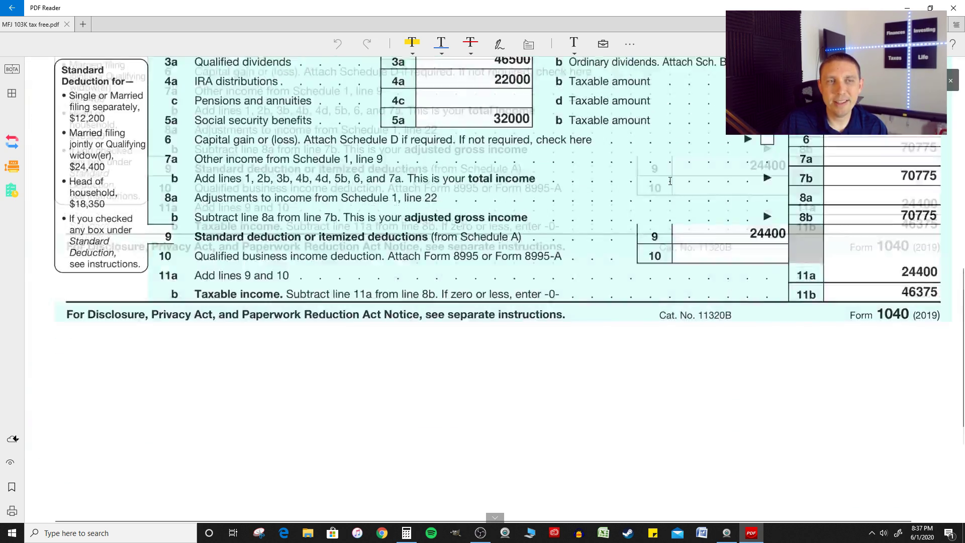
scroll(670, 193, "down", 6)
left_click(495, 517)
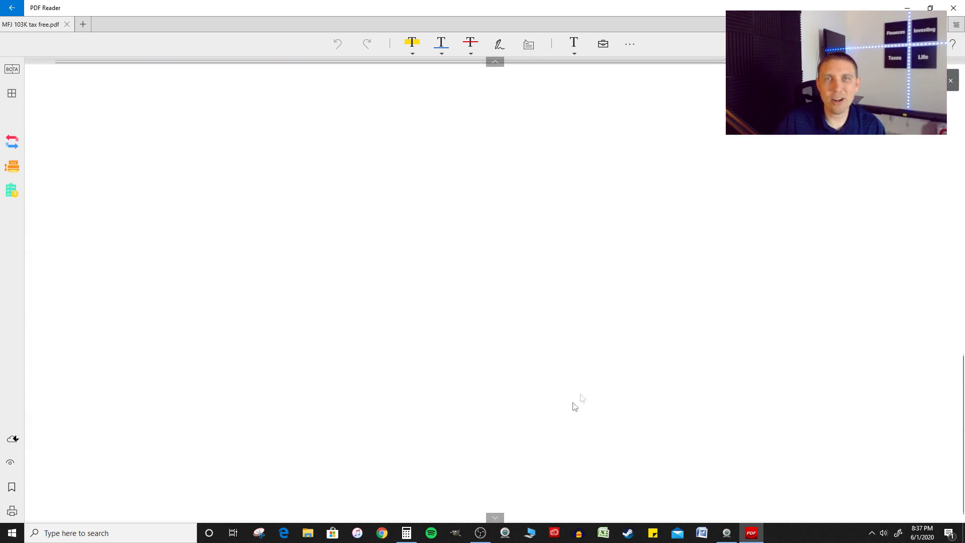
scroll(598, 209, "down", 2)
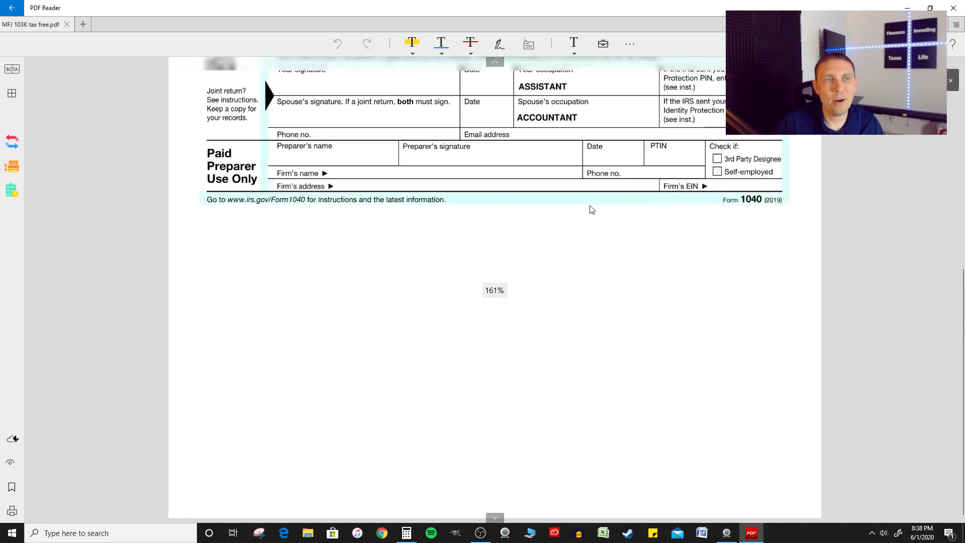
scroll(577, 212, "up", 6)
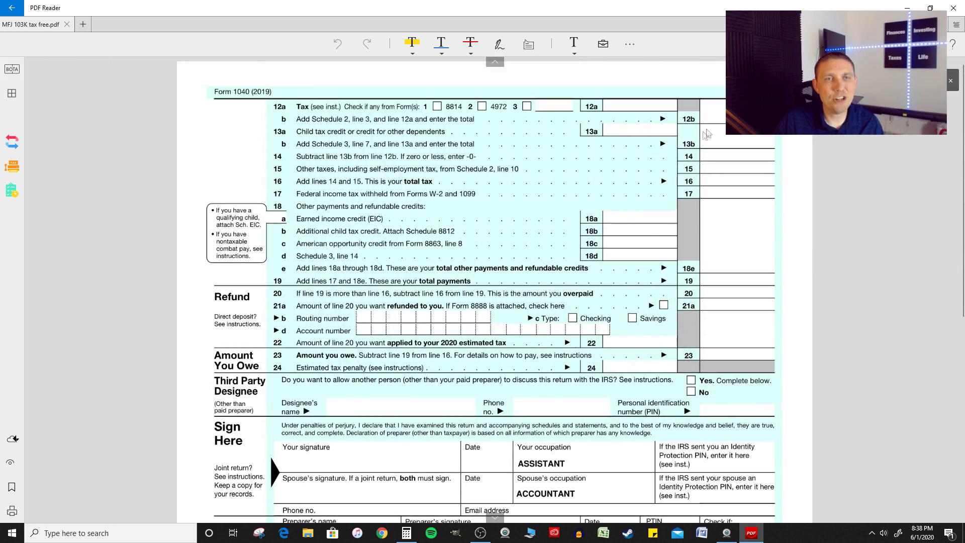